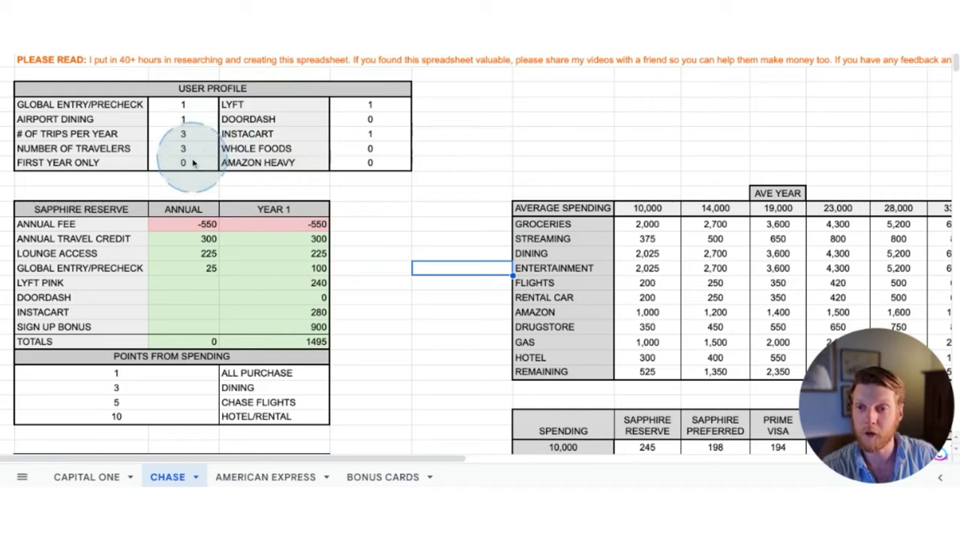
Set First Year Only to 1 and Amazon Heavy to 1 in the Chase user profile.
{"action": "left_click", "coordinate": [189, 165]}
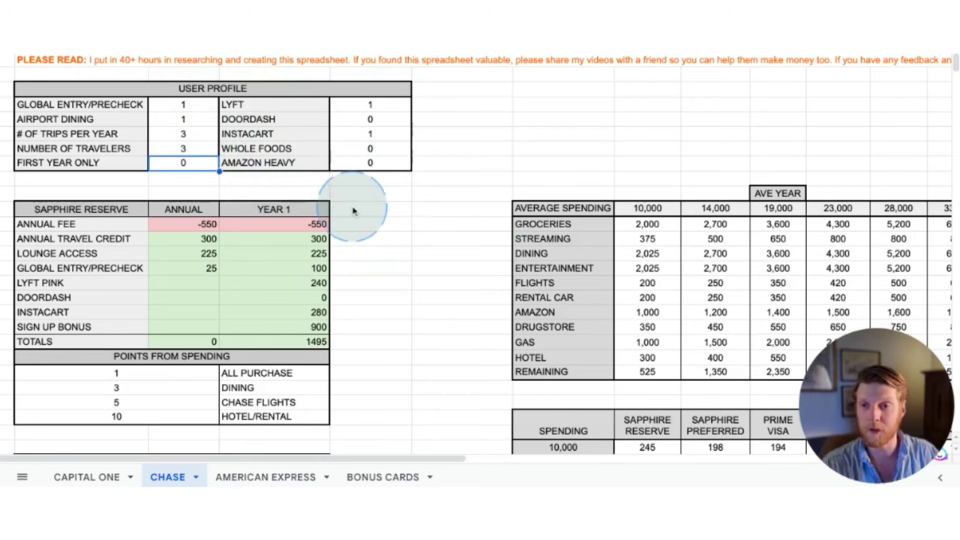
{"action": "type", "text": "1"}
{"action": "left_click", "coordinate": [369, 163]}
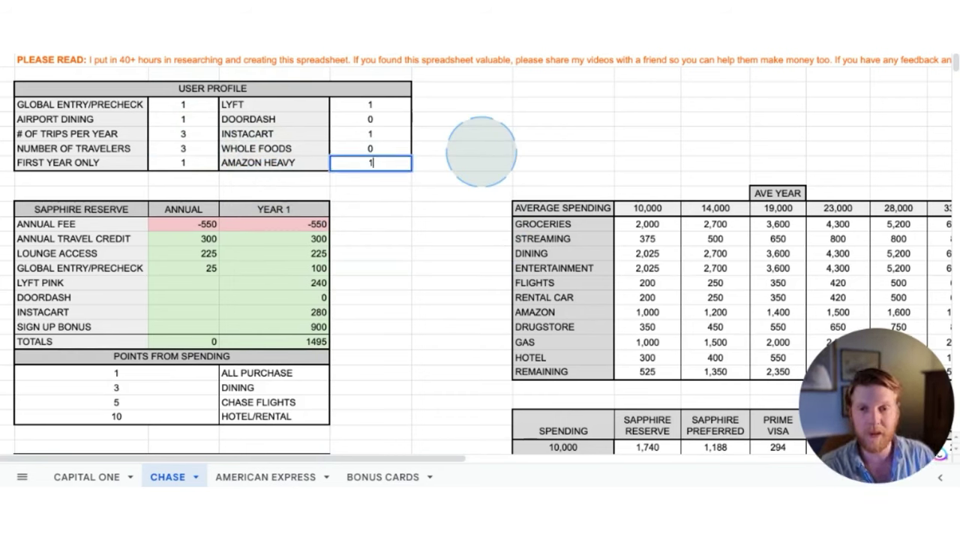
{"action": "left_click", "coordinate": [462, 195]}
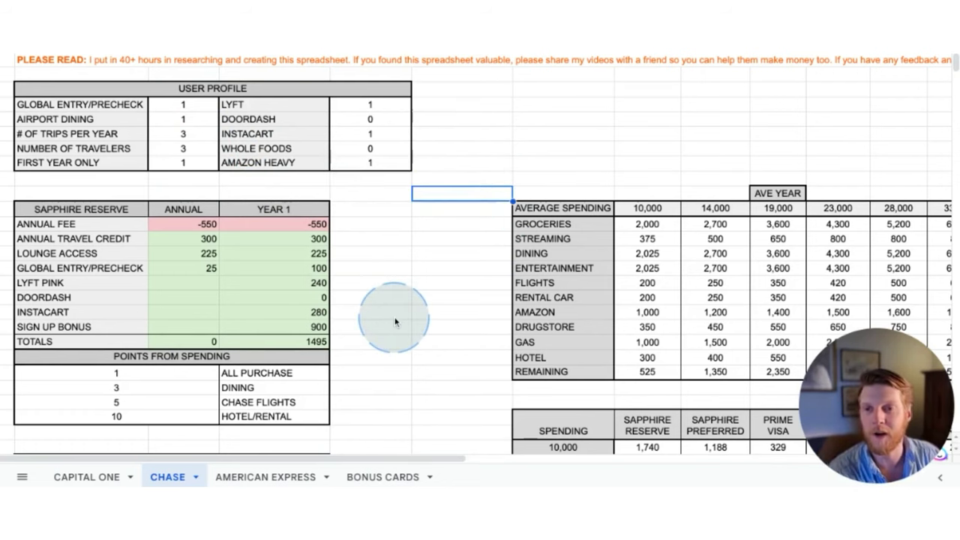
Examine the card values by spending level, highlighting the Sapphire Reserve and Sapphire Preferred columns and checking the Prime Visa figure at 58,000.
{"action": "scroll", "coordinate": [343, 456], "scroll_direction": "right", "scroll_amount": 9}
{"action": "scroll", "coordinate": [679, 347], "scroll_direction": "down", "scroll_amount": 4}
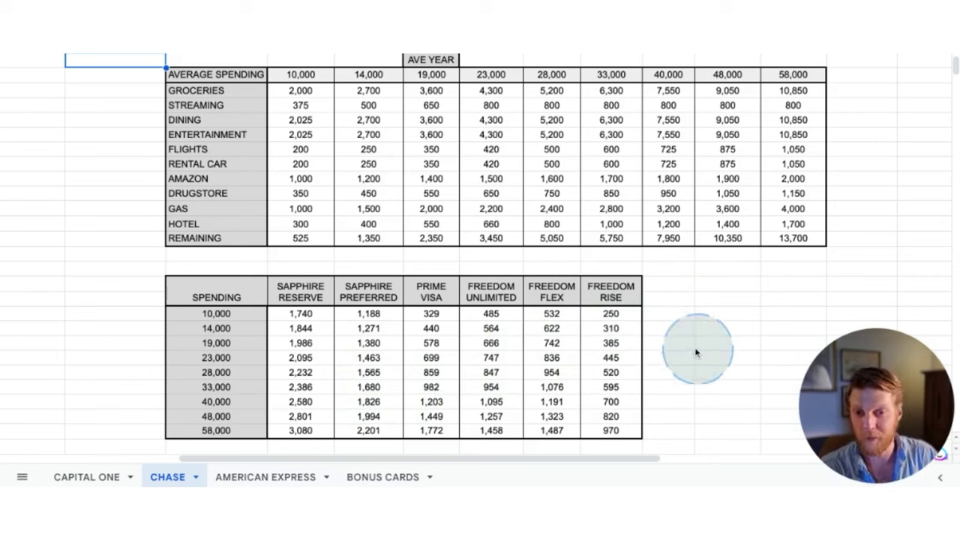
{"action": "left_click_drag", "start_coordinate": [301, 313], "coordinate": [315, 433]}
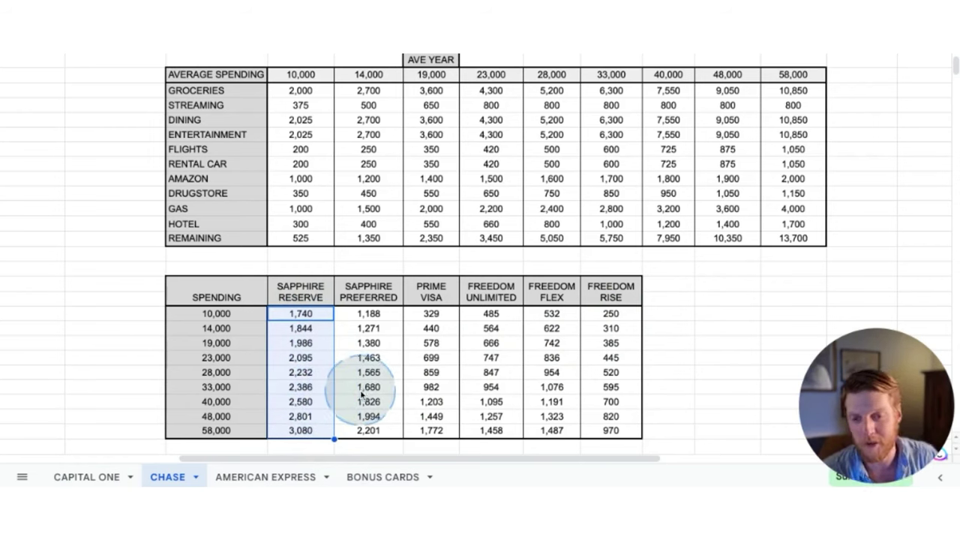
{"action": "left_click_drag", "start_coordinate": [369, 314], "coordinate": [375, 412]}
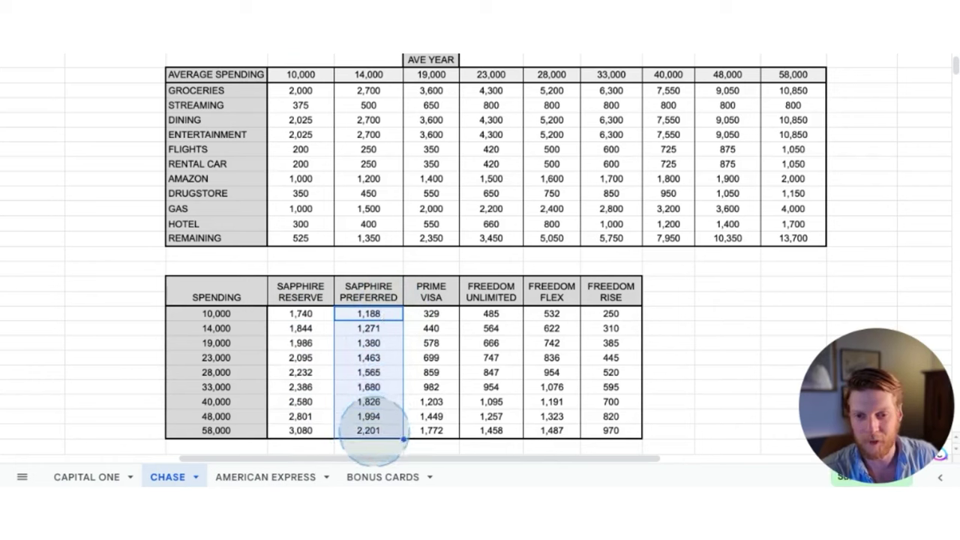
{"action": "left_click", "coordinate": [430, 431]}
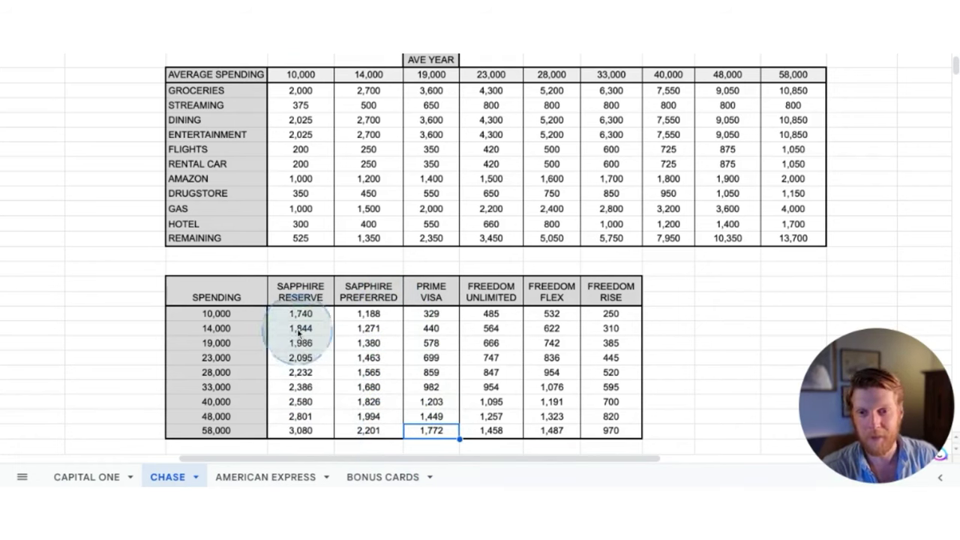
{"action": "left_click", "coordinate": [118, 282]}
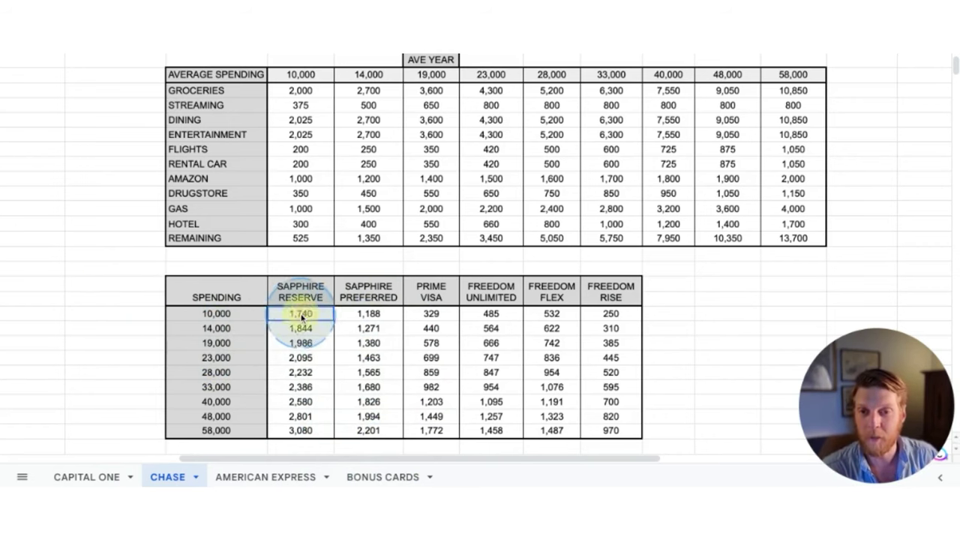
{"action": "left_click_drag", "start_coordinate": [301, 316], "coordinate": [304, 375]}
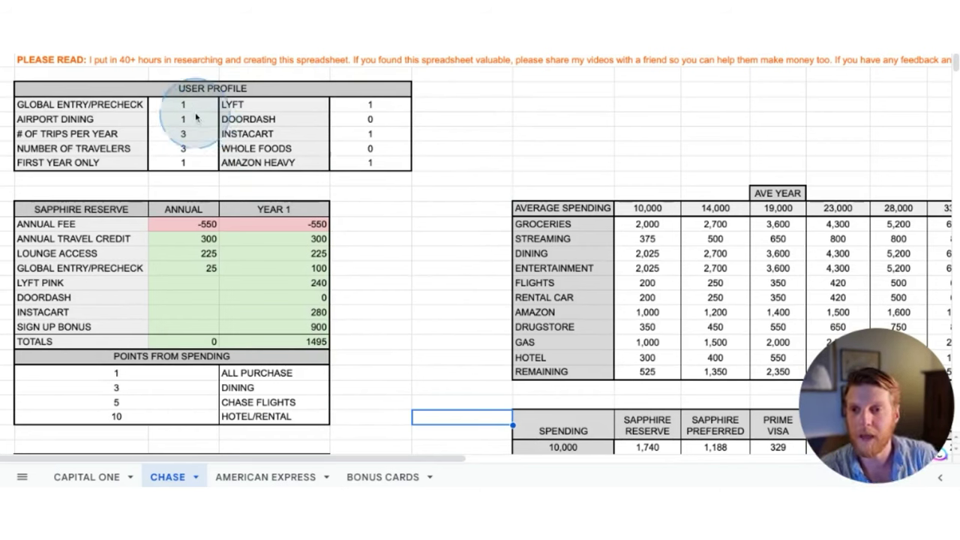
Set Lyft, DoorDash, Instacart, Whole Foods and Amazon Heavy all to 0 in the user profile.
{"action": "left_click", "coordinate": [368, 104]}
{"action": "type", "text": "0"}
{"action": "key", "text": "Return"}
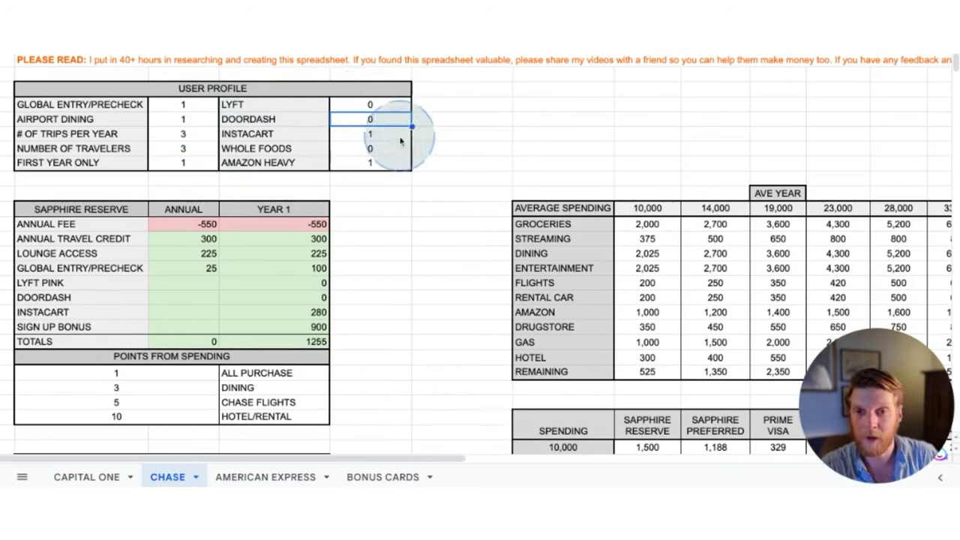
{"action": "type", "text": "0"}
{"action": "key", "text": "Return"}
{"action": "key", "text": "Down"}
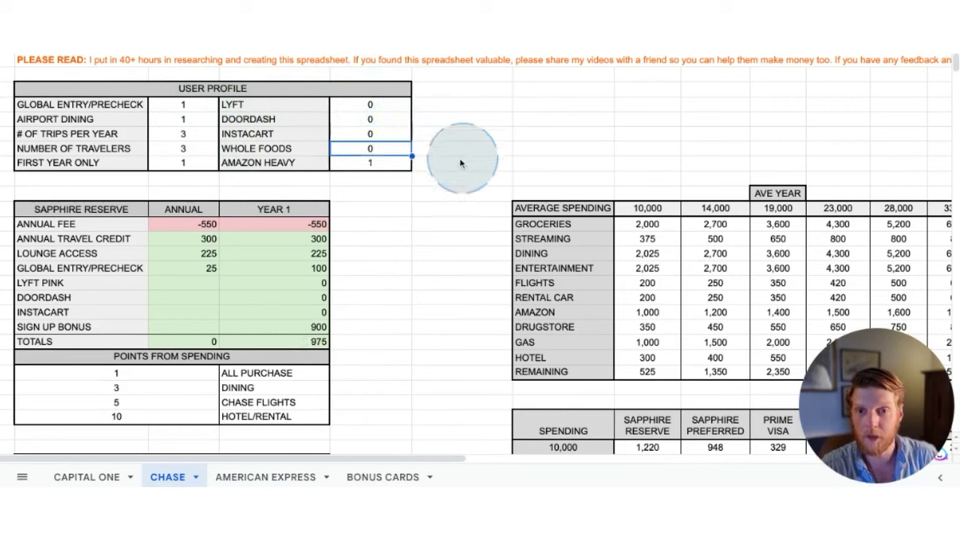
{"action": "type", "text": "0"}
Set the number of trips per year to 2 and the number of travelers to 2 in the user profile.
{"action": "left_click", "coordinate": [197, 135]}
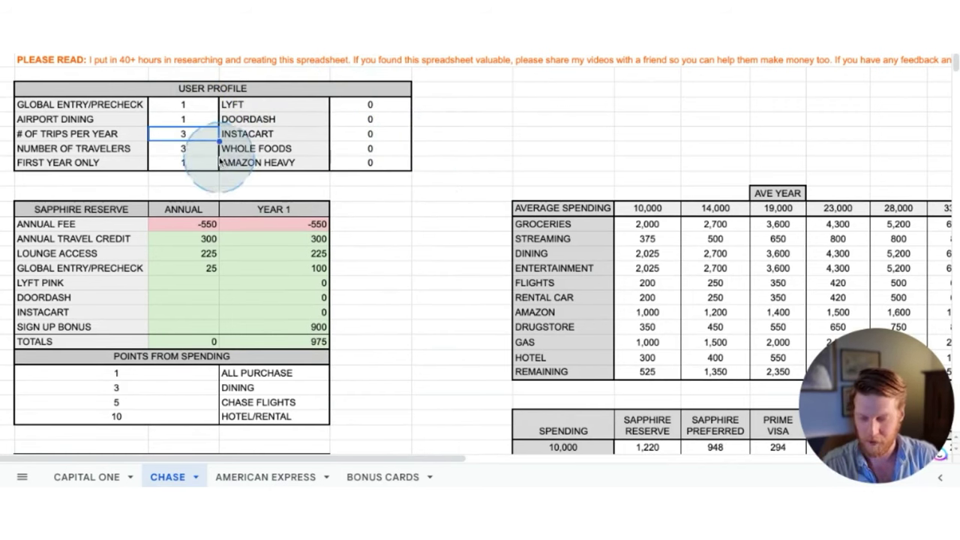
{"action": "type", "text": "2"}
{"action": "key", "text": "Return"}
{"action": "type", "text": "2"}
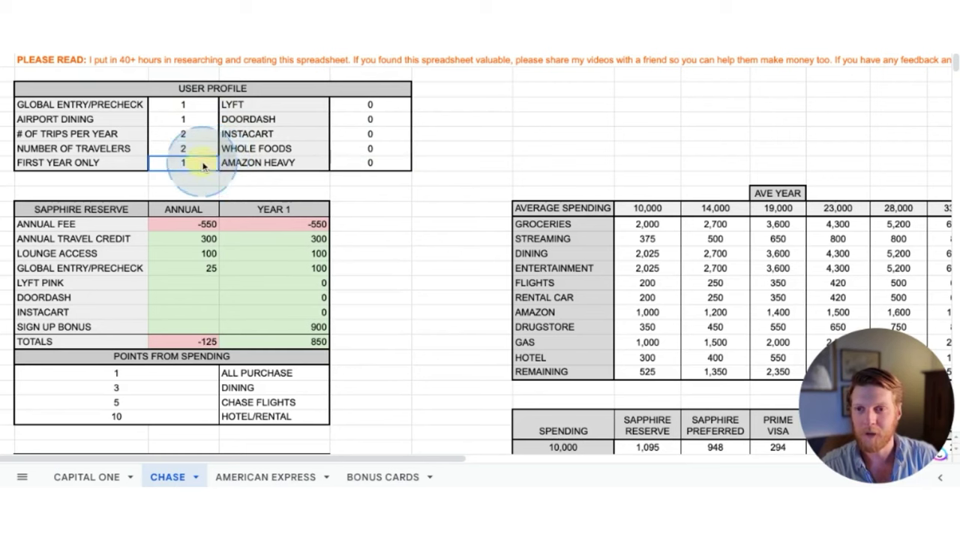
{"action": "left_click_drag", "start_coordinate": [407, 237], "coordinate": [412, 225]}
{"action": "left_click", "coordinate": [450, 267]}
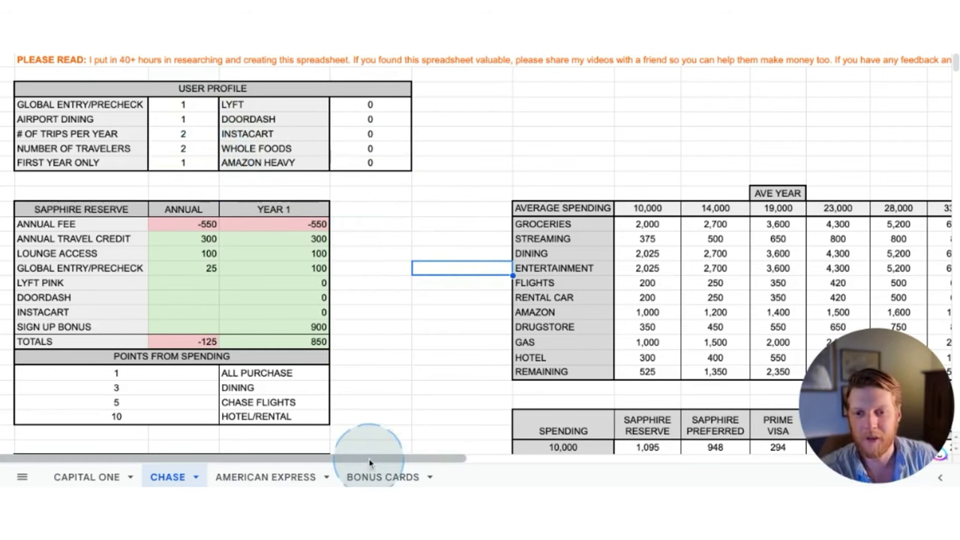
Check the card values for the revised profile, and set First Year Only to 0.
{"action": "scroll", "coordinate": [367, 463], "scroll_direction": "right", "scroll_amount": 5}
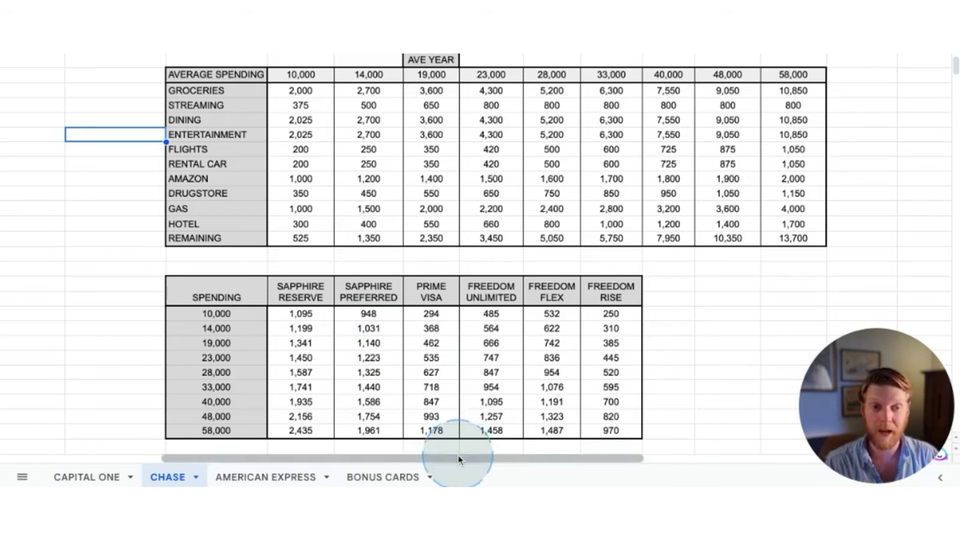
{"action": "scroll", "coordinate": [357, 148], "scroll_direction": "left", "scroll_amount": 5}
{"action": "scroll", "coordinate": [357, 149], "scroll_direction": "up", "scroll_amount": 2}
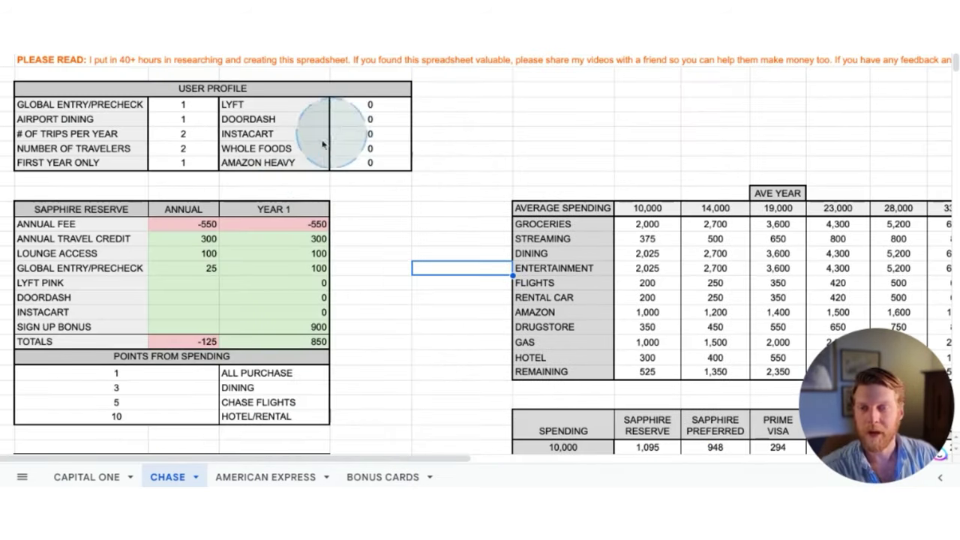
{"action": "left_click", "coordinate": [184, 163]}
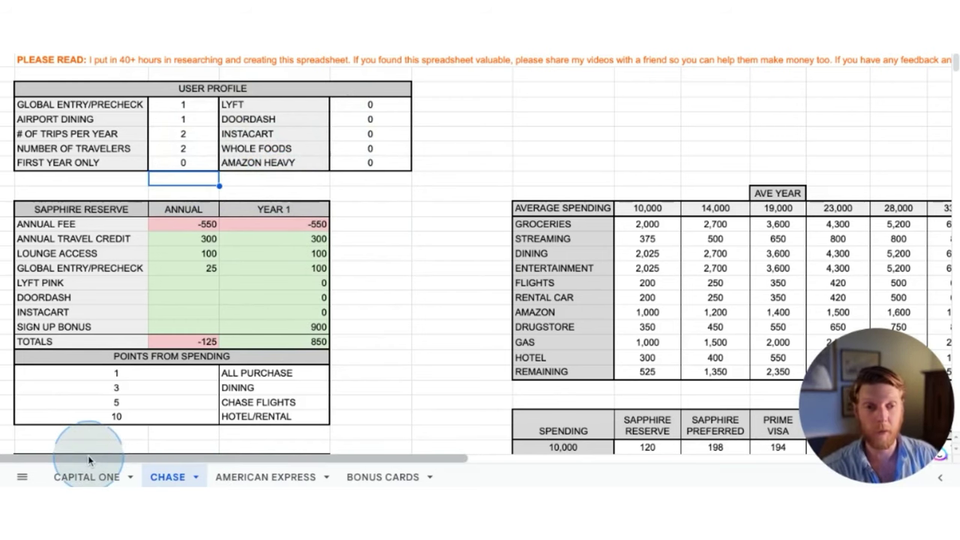
Highlight the 19,000 spending row across all Chase cards to compare their values.
{"action": "scroll", "coordinate": [89, 459], "scroll_direction": "right", "scroll_amount": 5}
{"action": "scroll", "coordinate": [314, 343], "scroll_direction": "down", "scroll_amount": 3}
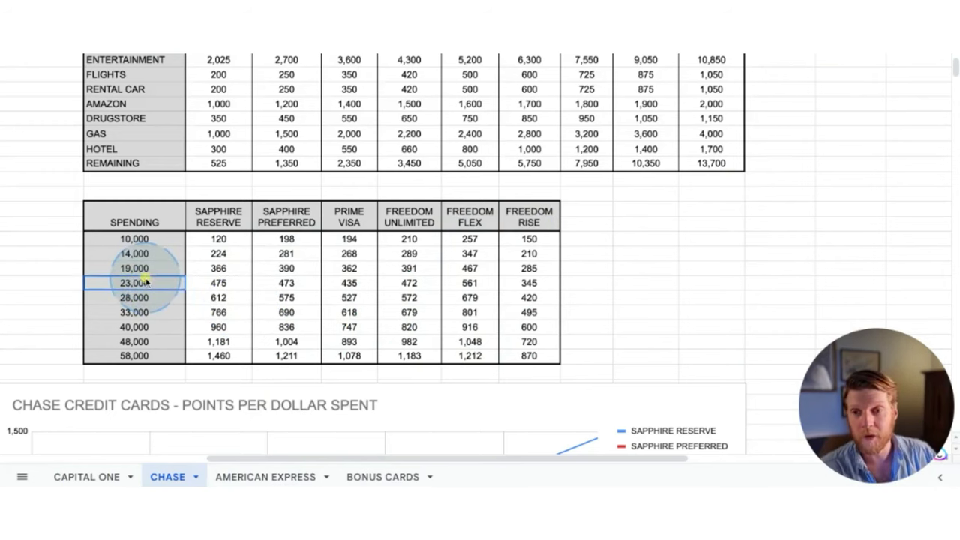
{"action": "left_click_drag", "start_coordinate": [142, 268], "coordinate": [529, 268]}
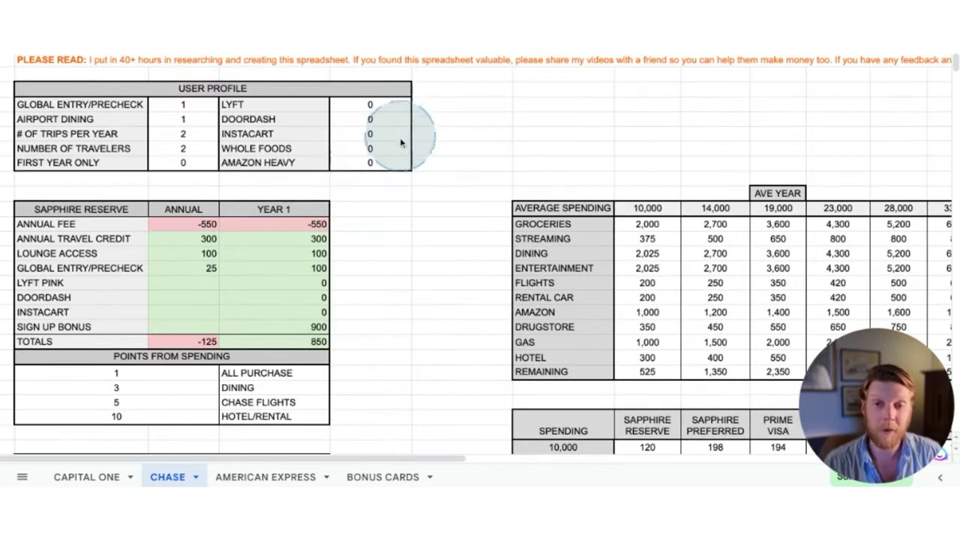
Highlight the Sapphire Reserve's Year 1 Lyft Pink, DoorDash and Instacart credits, and the 10,000 spending column from Groceries to Hotel.
{"action": "left_click_drag", "start_coordinate": [274, 283], "coordinate": [274, 312]}
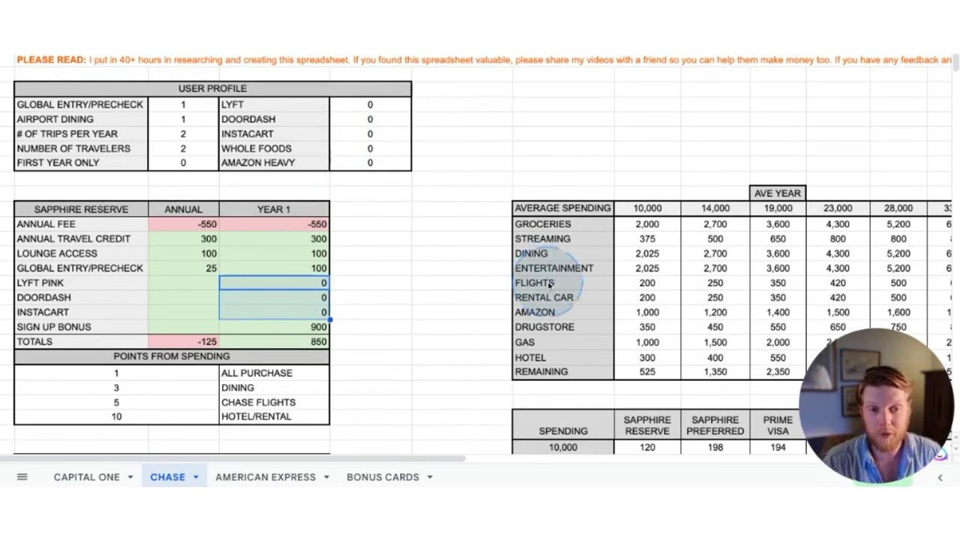
{"action": "left_click", "coordinate": [428, 227]}
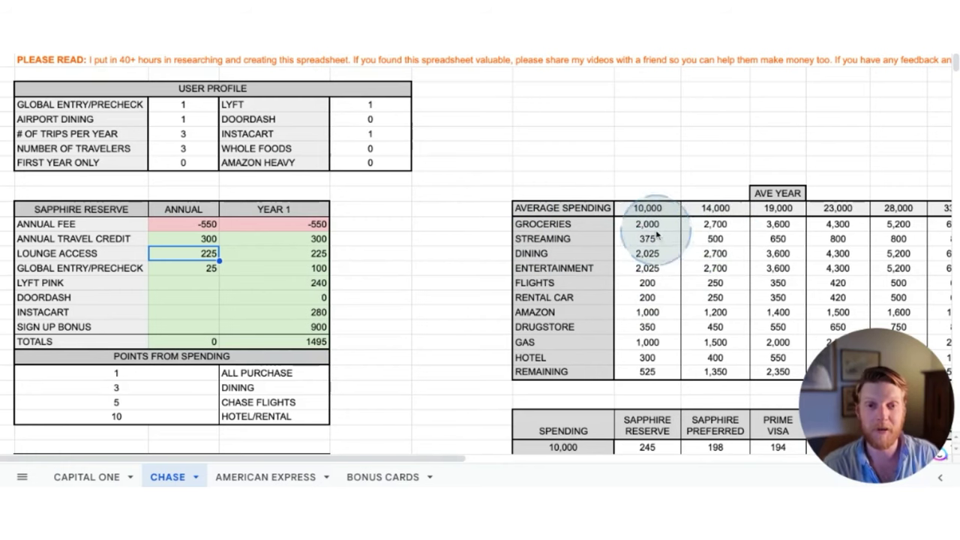
{"action": "left_click_drag", "start_coordinate": [650, 229], "coordinate": [663, 368]}
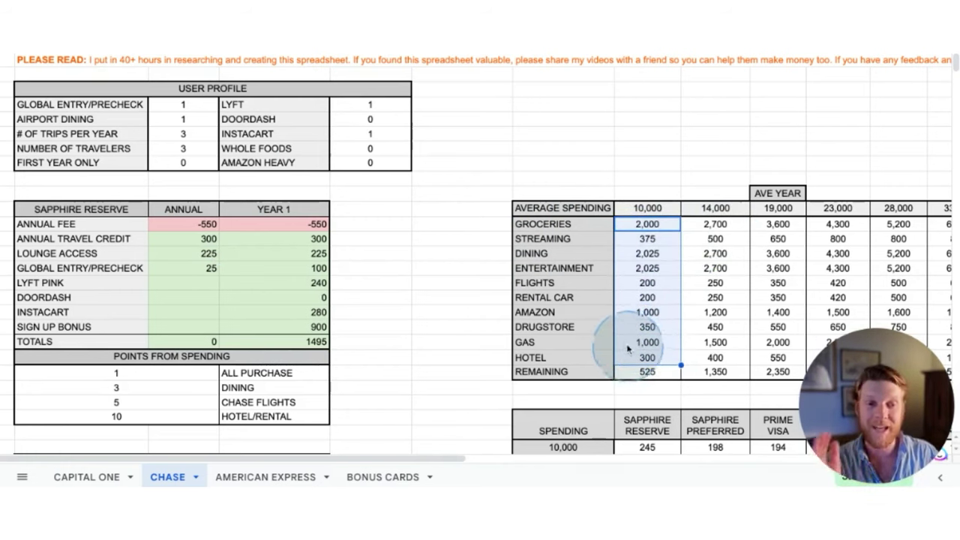